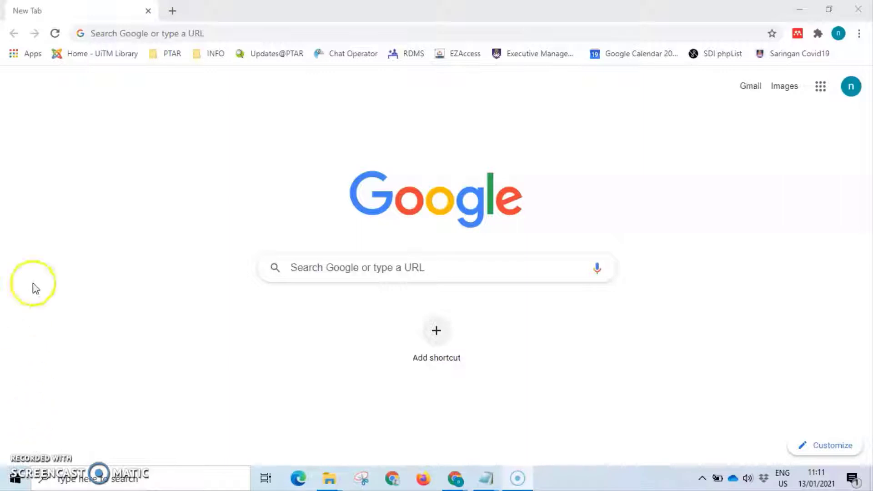
{"action": "left_click", "coordinate": [156, 34]}
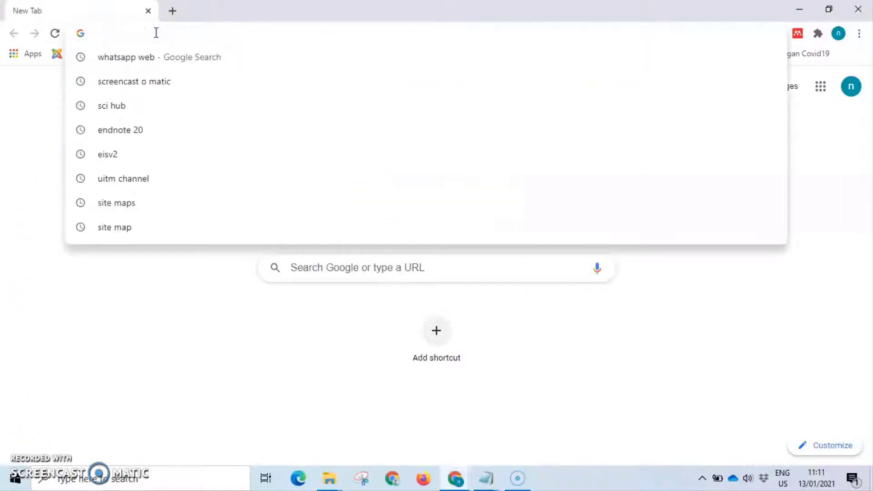
{"action": "type", "text": "htt"}
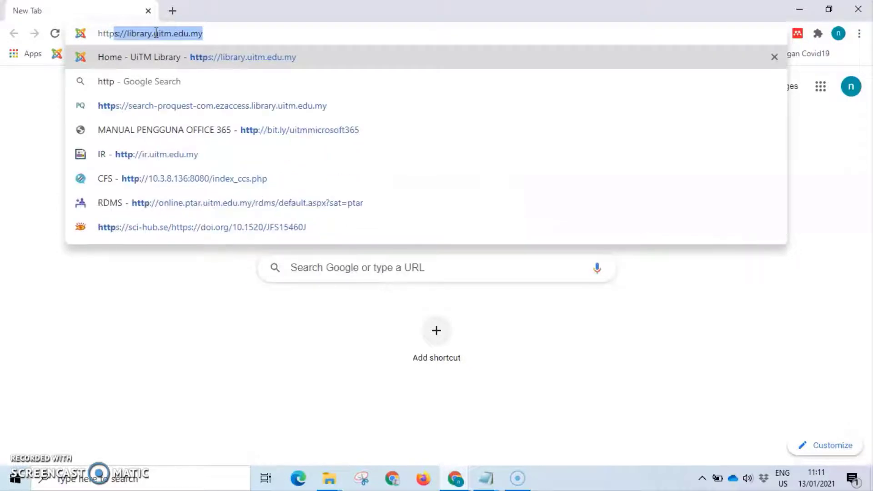
{"action": "type", "text": "ps://lib"}
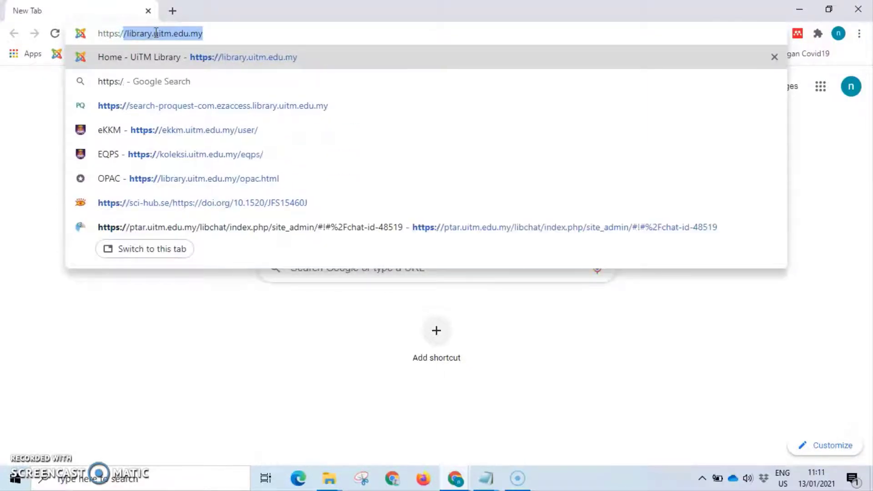
{"action": "type", "text": "ra"}
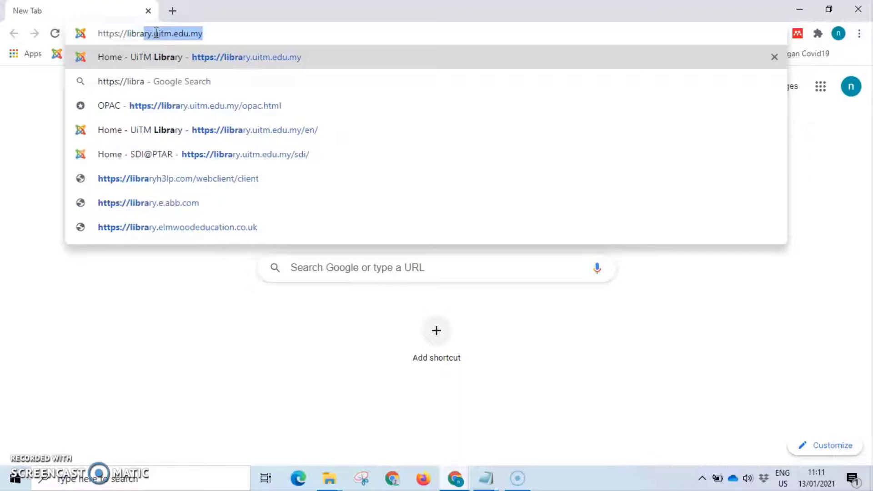
{"action": "type", "text": "ry.uit"}
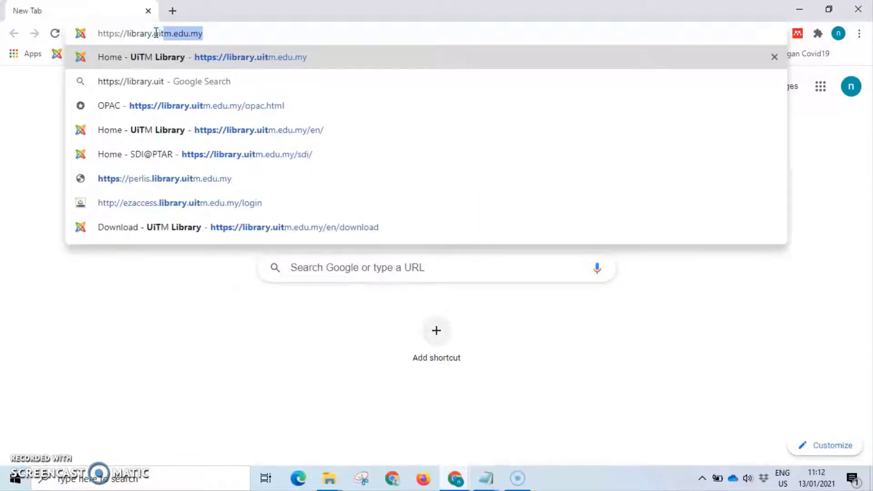
{"action": "type", "text": "m.edu"}
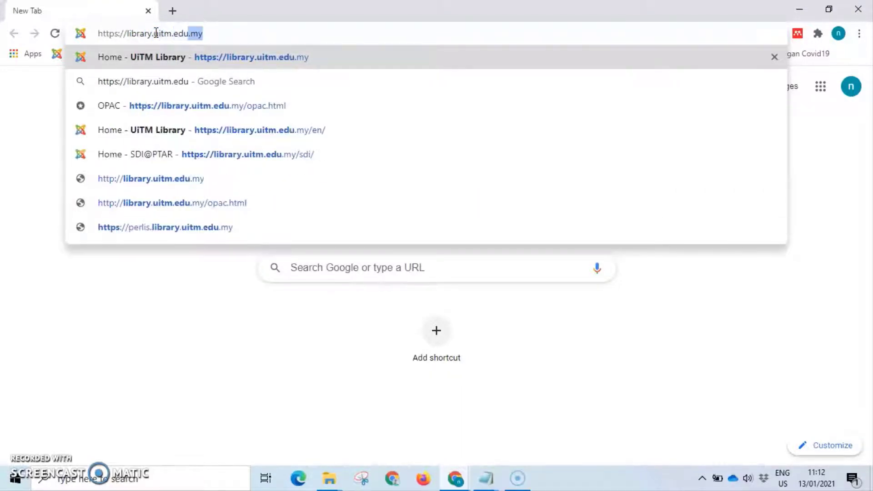
{"action": "type", "text": ".my"}
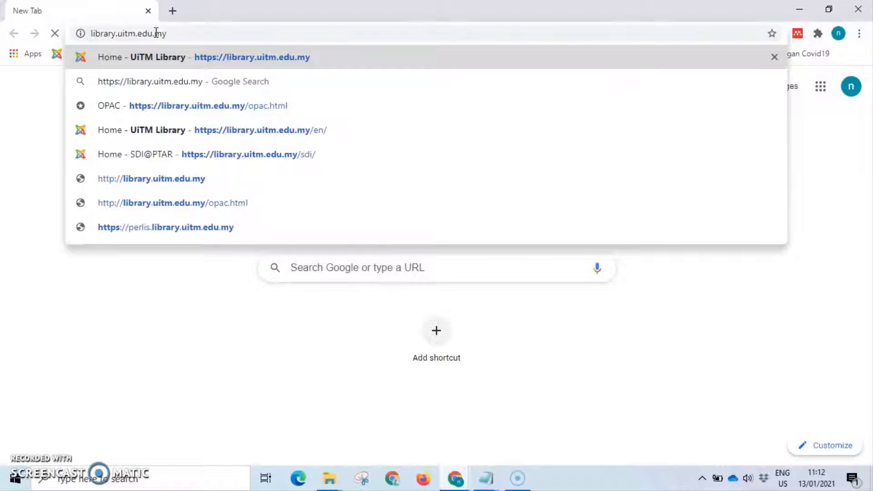
{"action": "key", "text": "Return"}
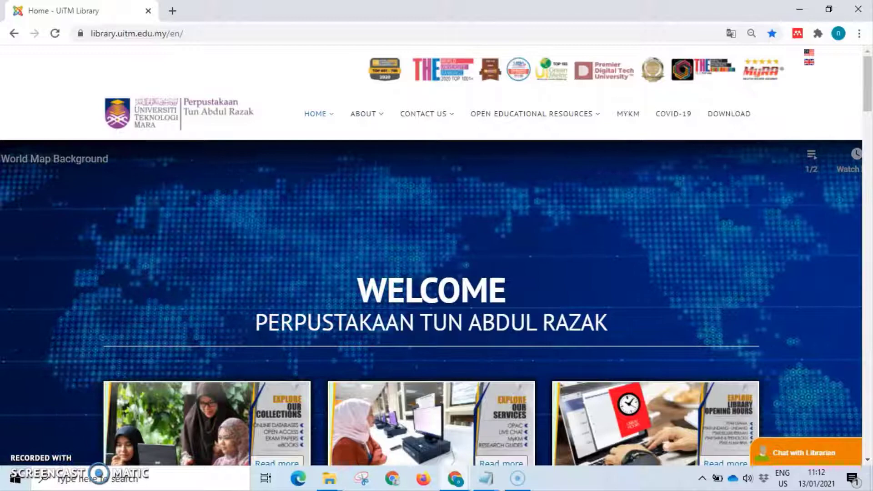
Step: Go to the library's DOWNLOAD section and open the Software downloads page
{"action": "left_click", "coordinate": [730, 114]}
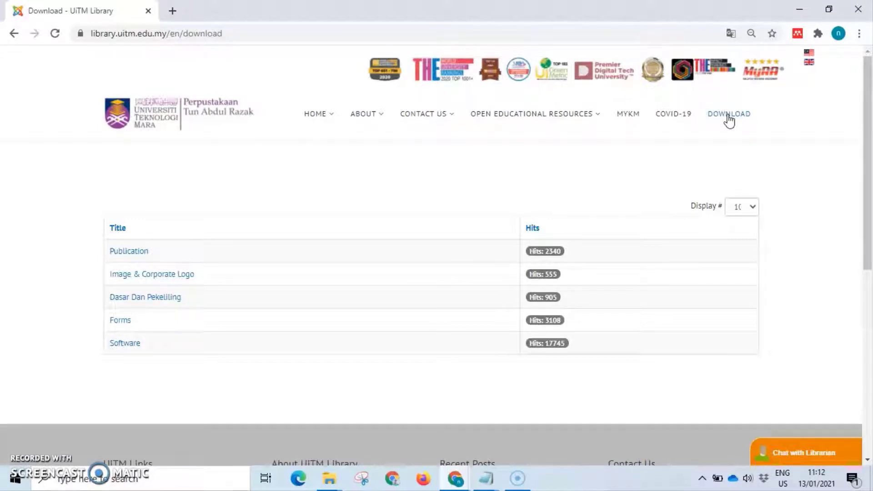
{"action": "left_click", "coordinate": [127, 343]}
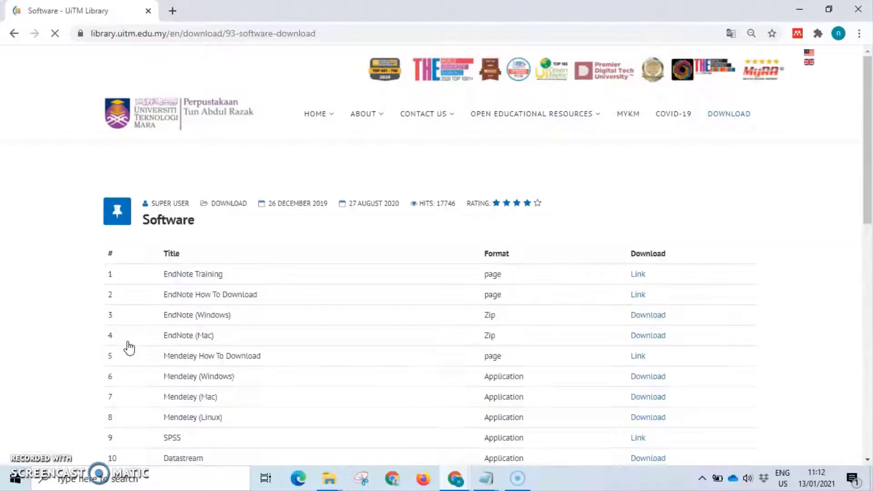
{"action": "left_click", "coordinate": [135, 341]}
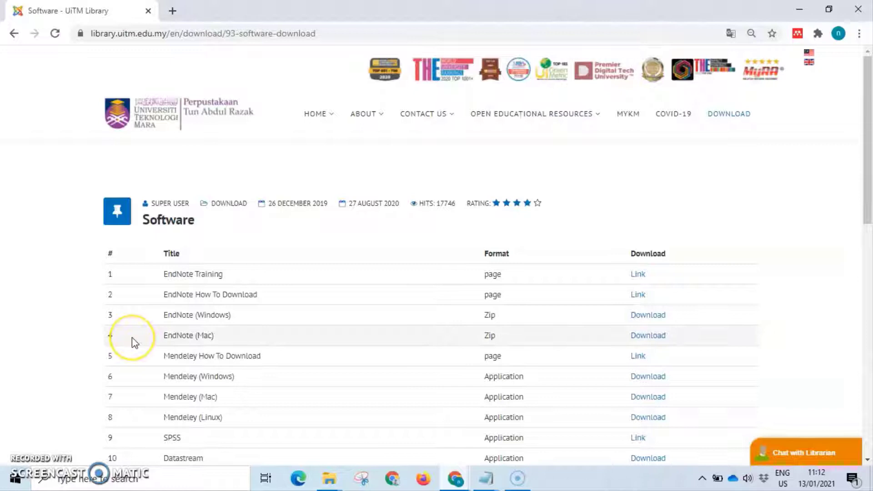
{"action": "scroll", "coordinate": [134, 341], "scroll_direction": "down", "scroll_amount": 1}
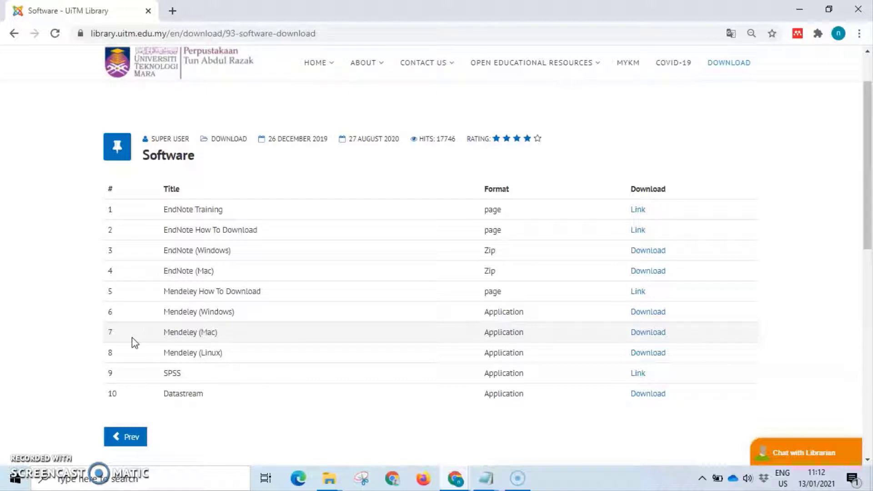
Step: Save the EndNote (Windows) zip to Downloads via Save link as and open it
{"action": "right_click", "coordinate": [633, 253]}
{"action": "left_click", "coordinate": [690, 262]}
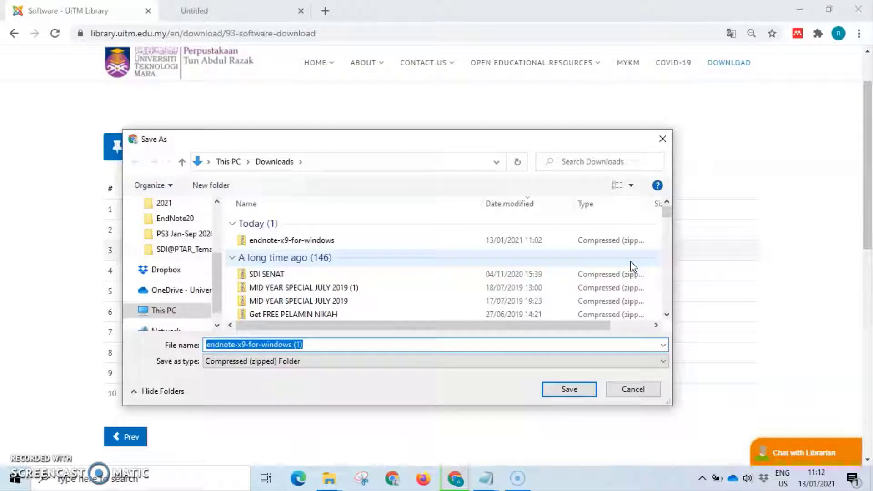
{"action": "left_click", "coordinate": [569, 390]}
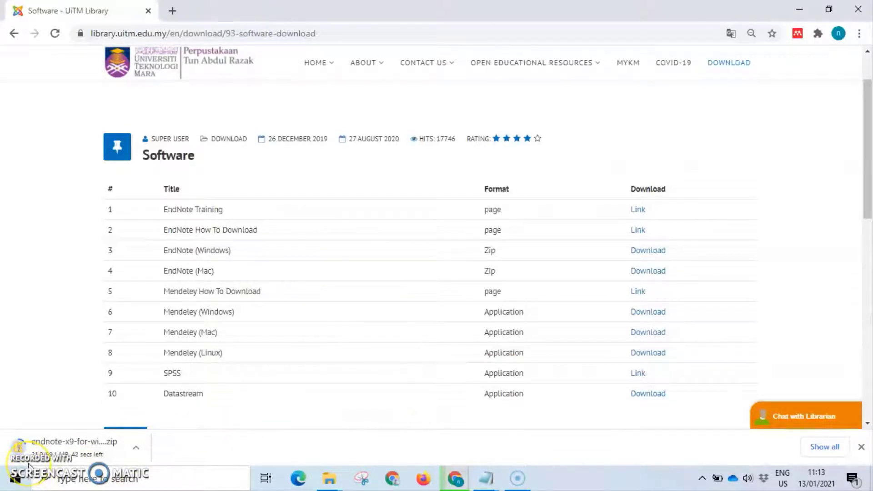
{"action": "left_click", "coordinate": [69, 443]}
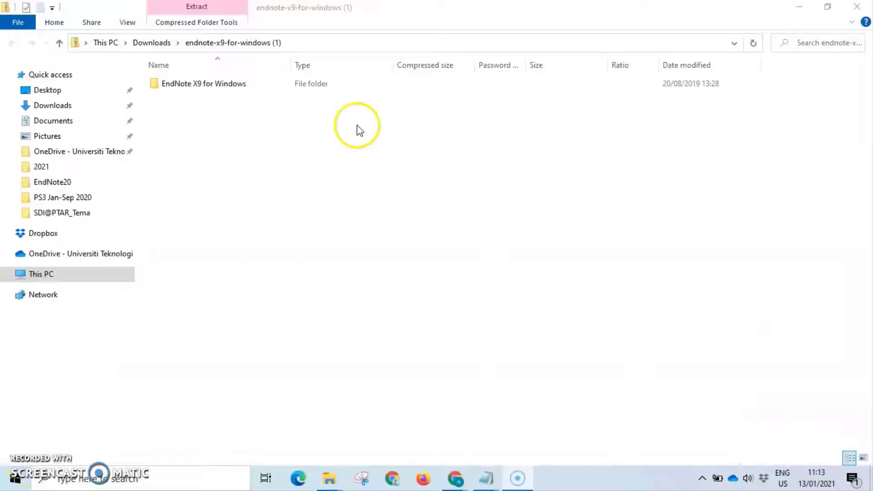
Step: Open the EndNote X9 for Windows folder and its password-protected Serial file
{"action": "double_click", "coordinate": [235, 83]}
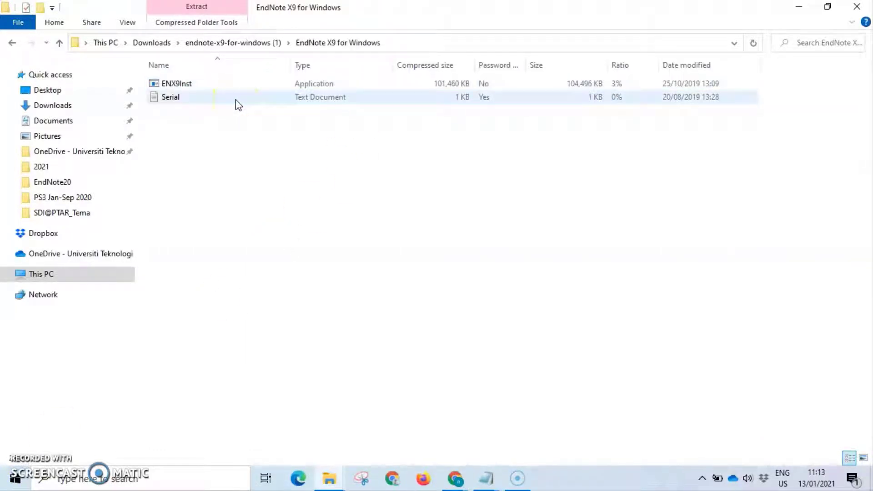
{"action": "double_click", "coordinate": [239, 99]}
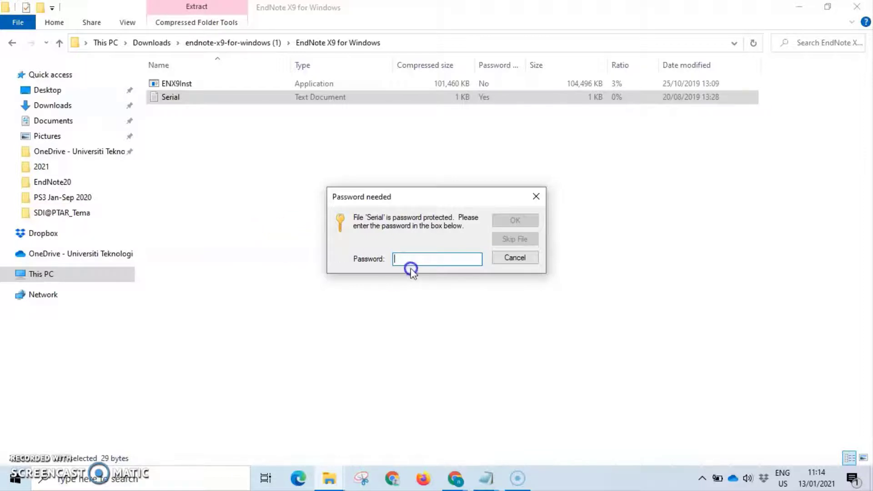
{"action": "type", "text": "***"}
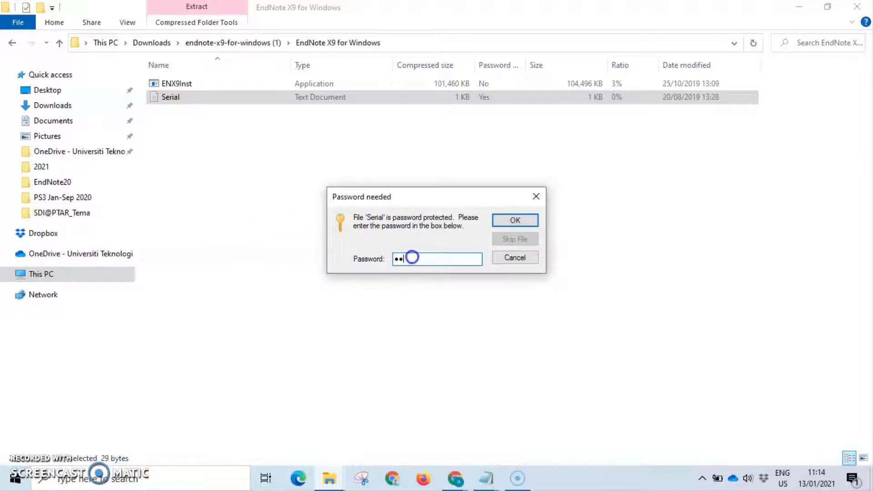
{"action": "type", "text": "*"}
{"action": "type", "text": "**"}
{"action": "type", "text": "***"}
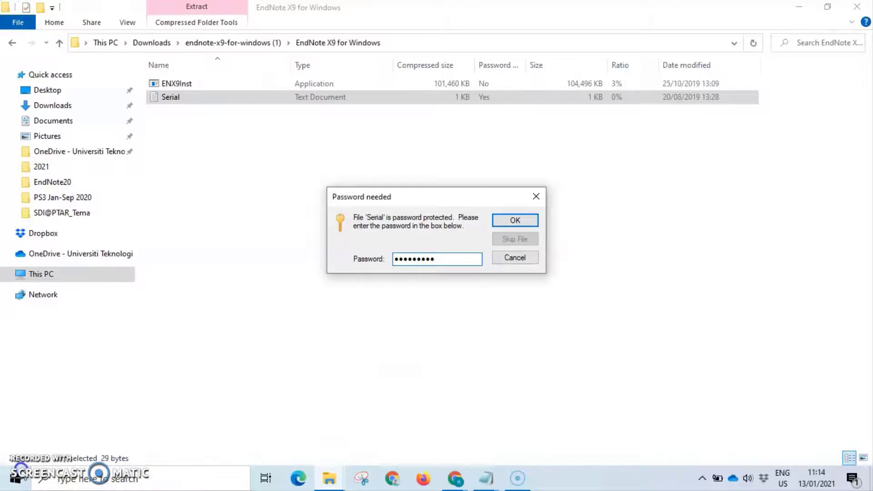
Step: Confirm the Serial password and run the ENX9Inst installer directly from the zip
{"action": "key", "text": "Return"}
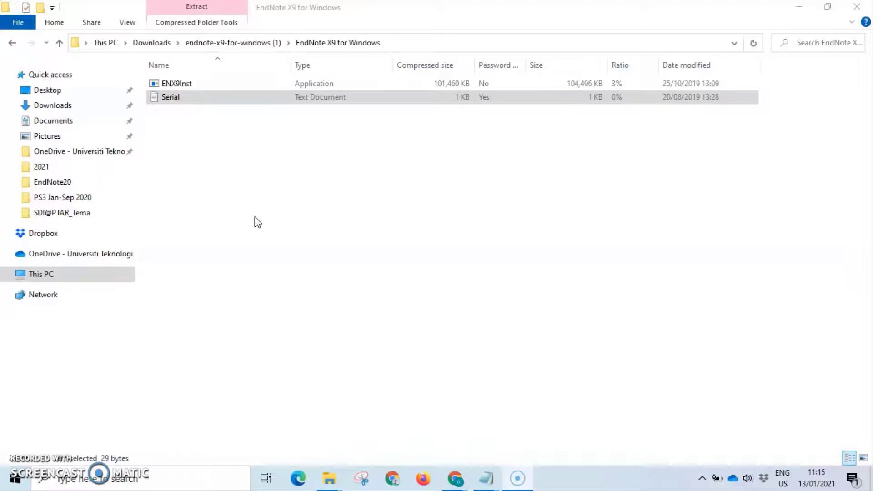
{"action": "left_click", "coordinate": [208, 83]}
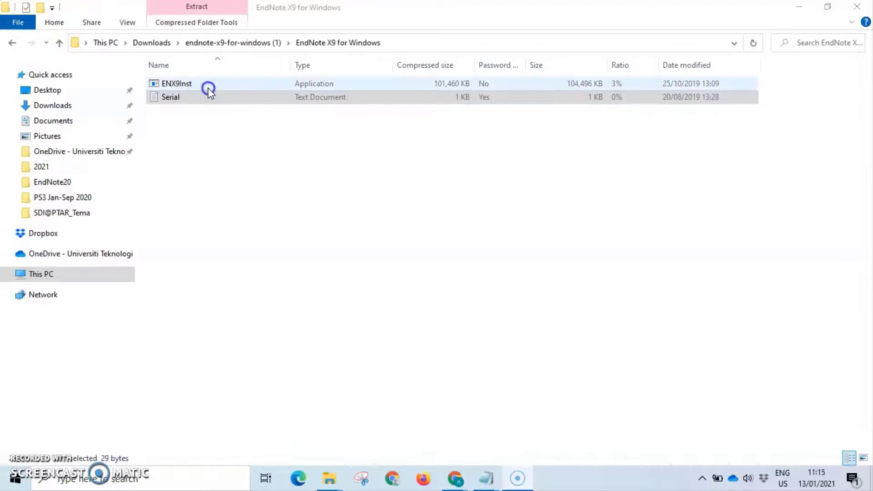
{"action": "double_click", "coordinate": [208, 87]}
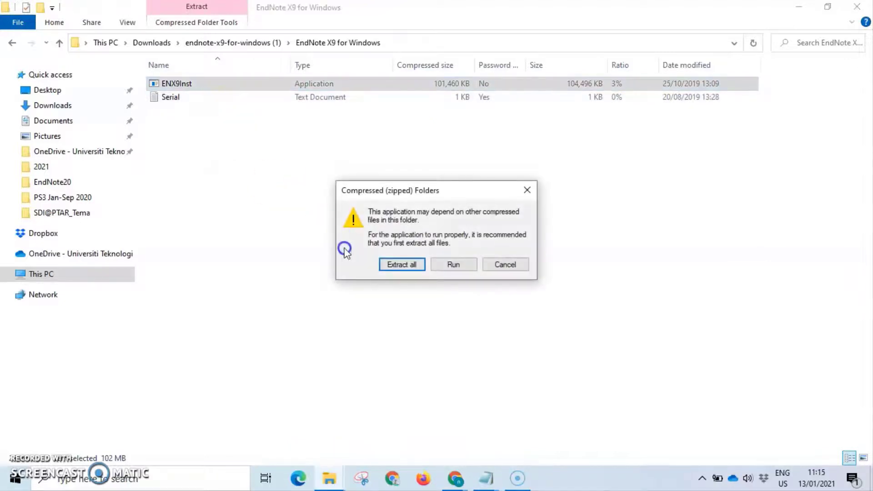
{"action": "left_click", "coordinate": [455, 265]}
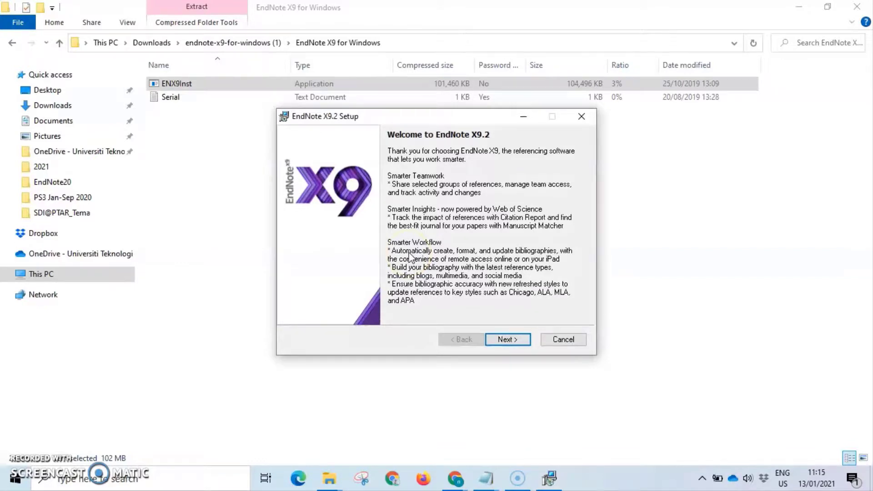
Step: Advance EndNote X9.2 Setup from the welcome page to Select Installation
{"action": "left_click", "coordinate": [516, 339]}
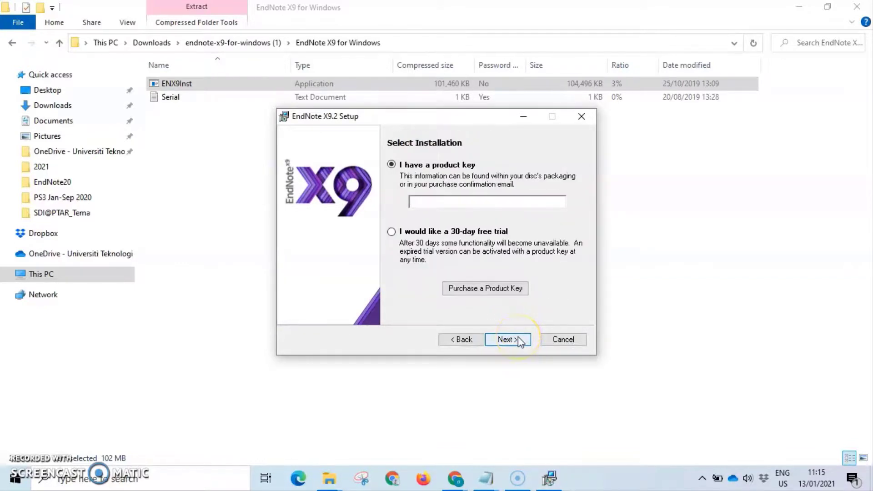